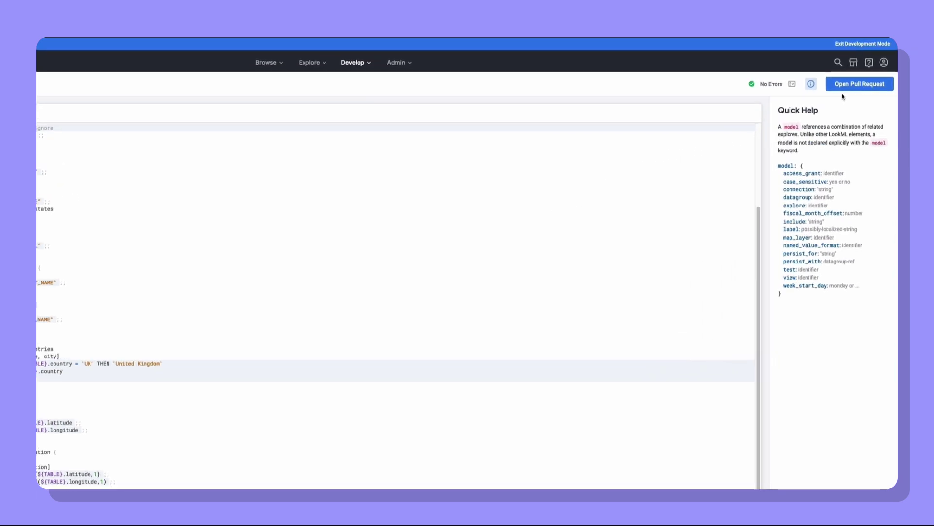
Step: Create pull request #45 'Add extra user dimensions' with a corrected description
left_click(848, 93)
type("Add some extra meta")
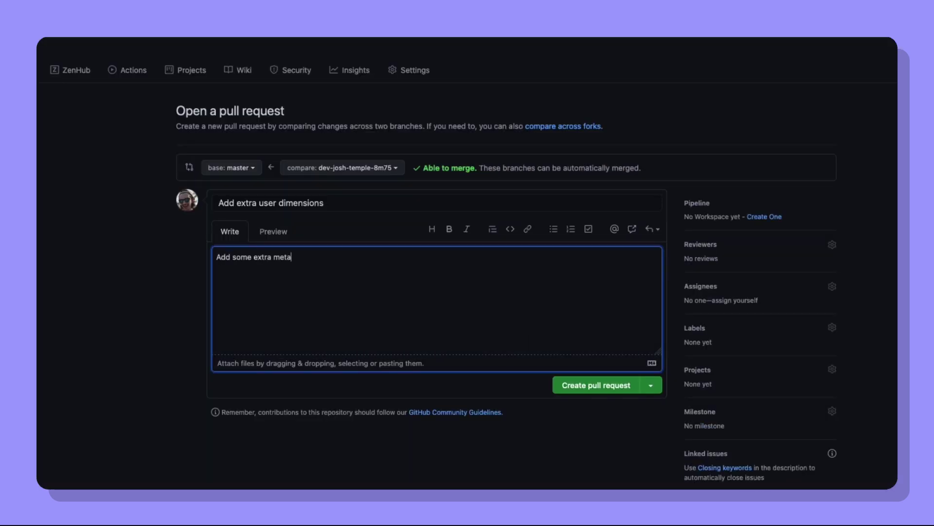
key("BackSpace")
key("BackSpace")
type("s")
left_click(578, 384)
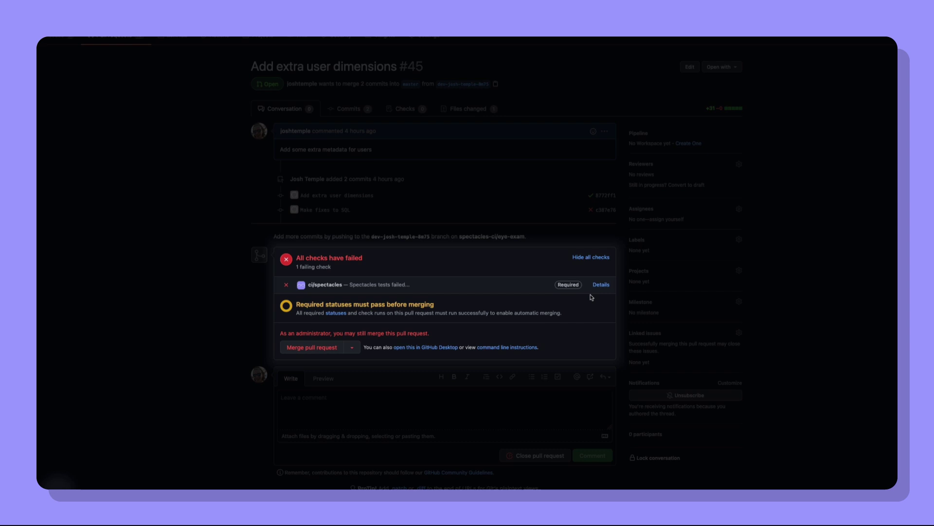
Step: Inspect the failed check's LookML, exclude personal-space content, and adjust validation options
left_click(601, 284)
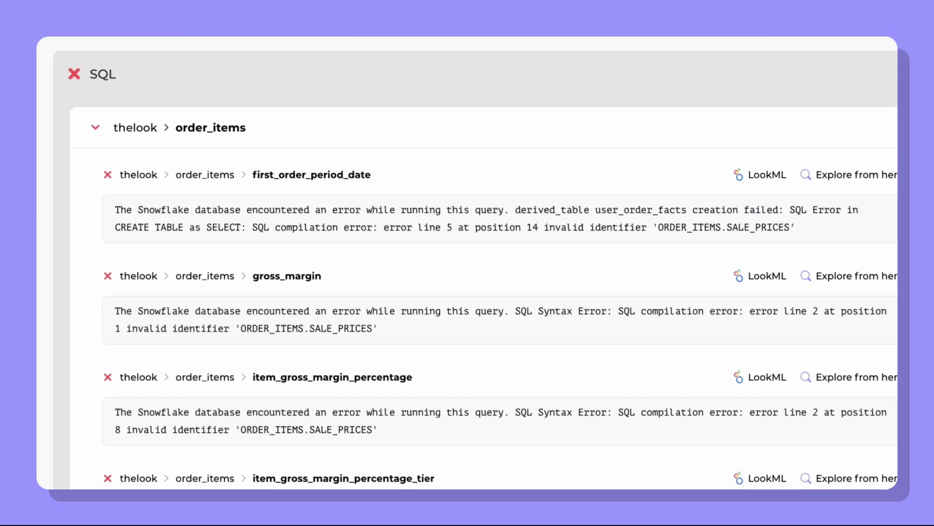
left_click(768, 175)
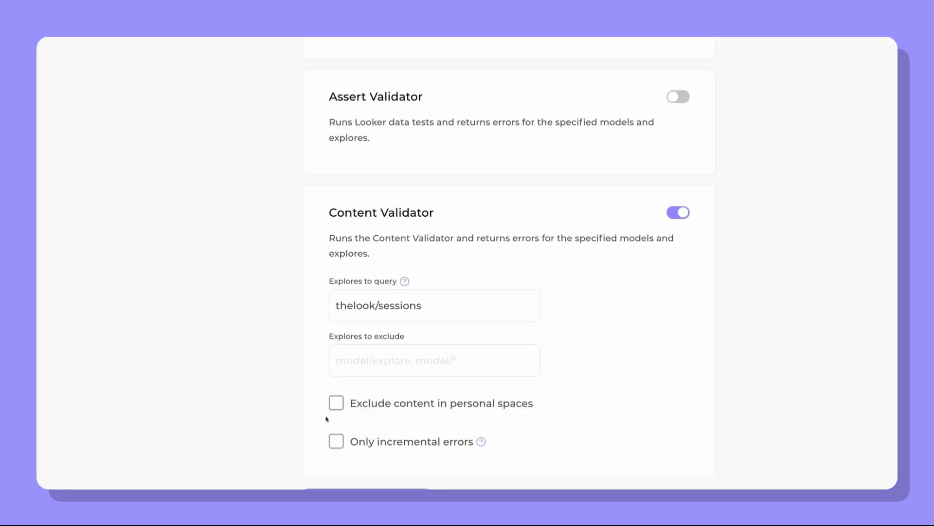
left_click(337, 403)
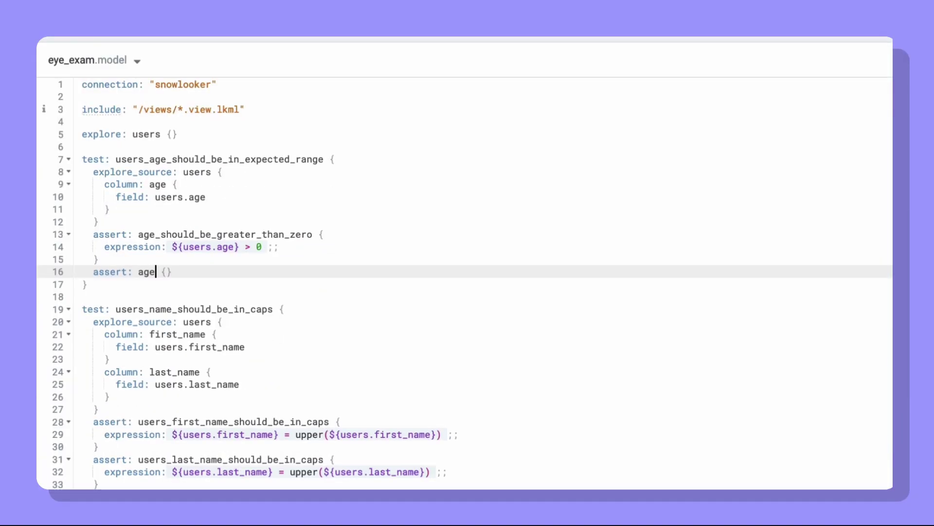
type("_should_be_less_than {")
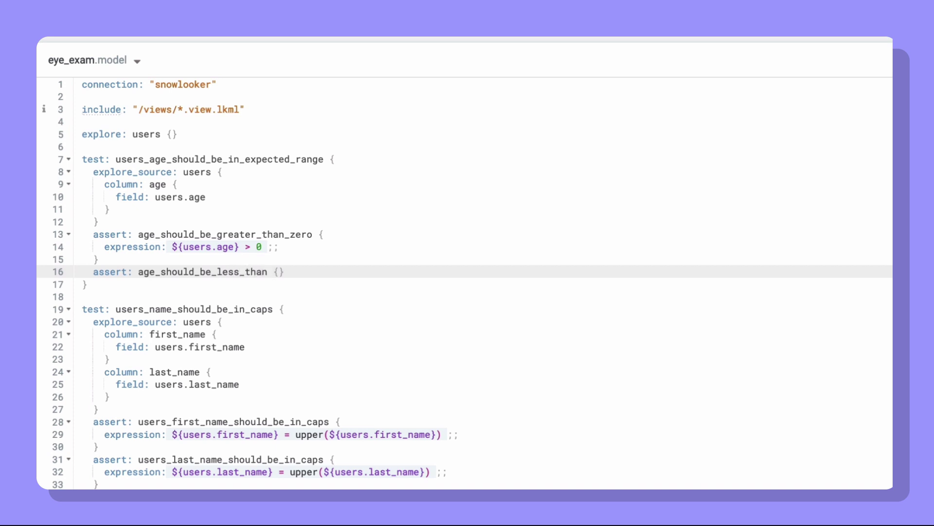
type("_than_130")
key("Return")
type("expre")
key("Return")
type("${users.age} < 130")
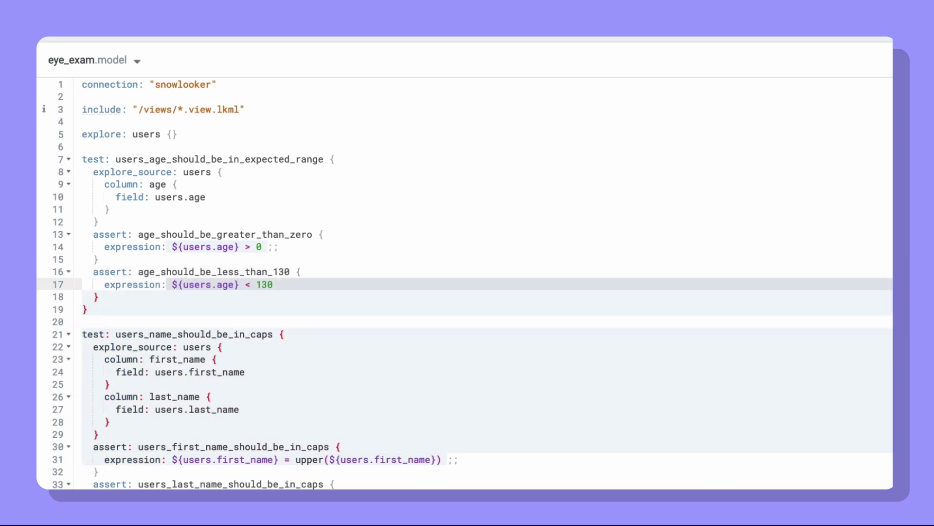
type(";;")
key("Down")
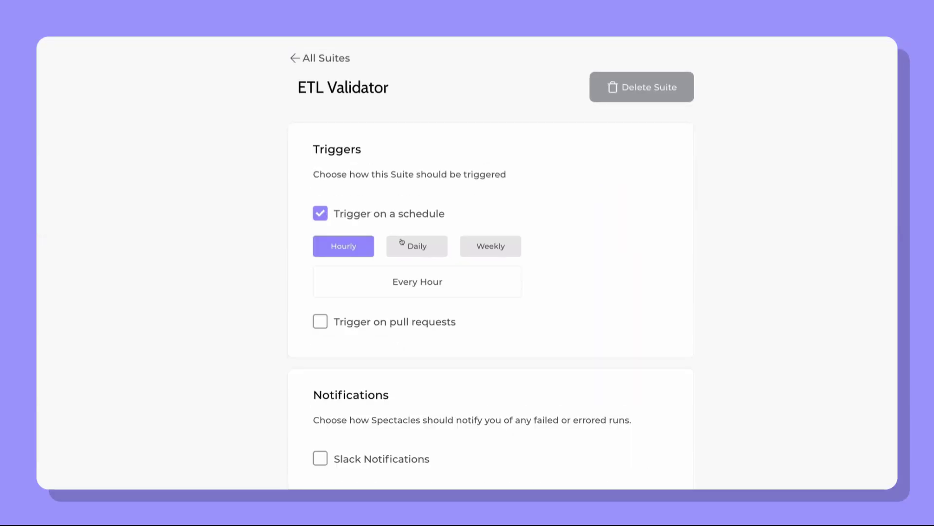
Step: Schedule the ETL Validator suite weekly on Mondays at 8 UTC
left_click(401, 242)
left_click(464, 247)
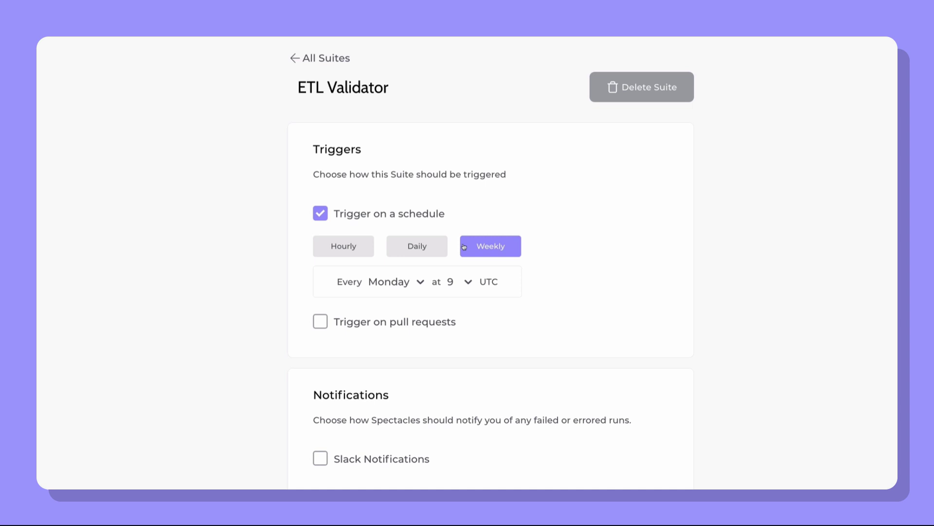
left_click(471, 286)
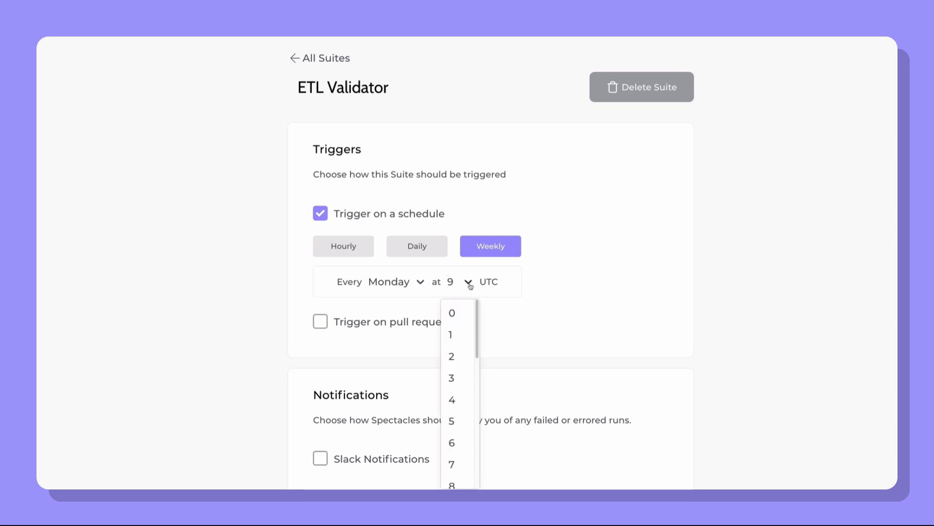
left_click(452, 485)
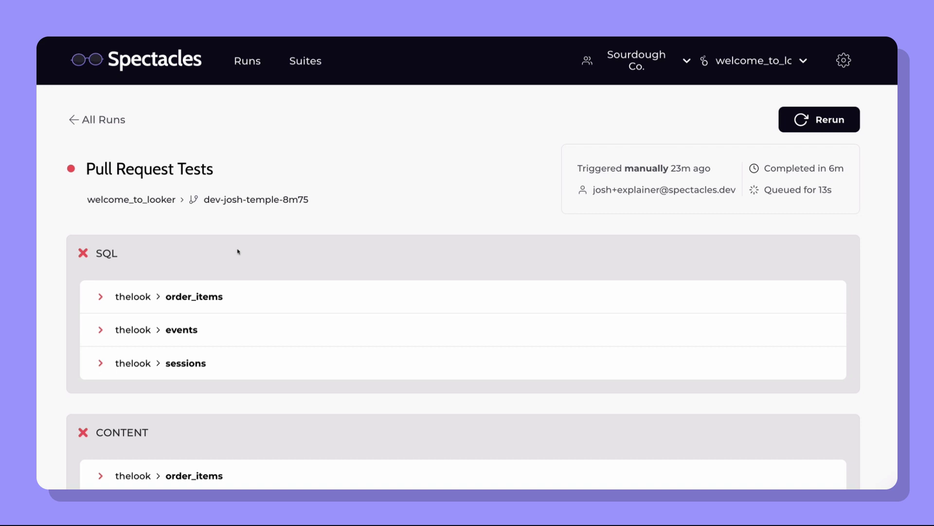
Step: Expand the thelook > order_items row to view its Snowflake invalid-identifier SQL errors
left_click(218, 289)
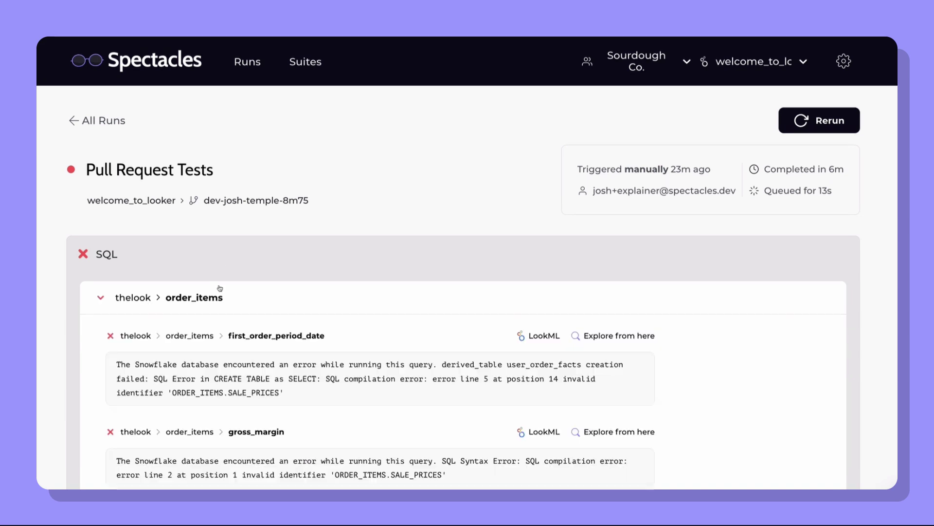